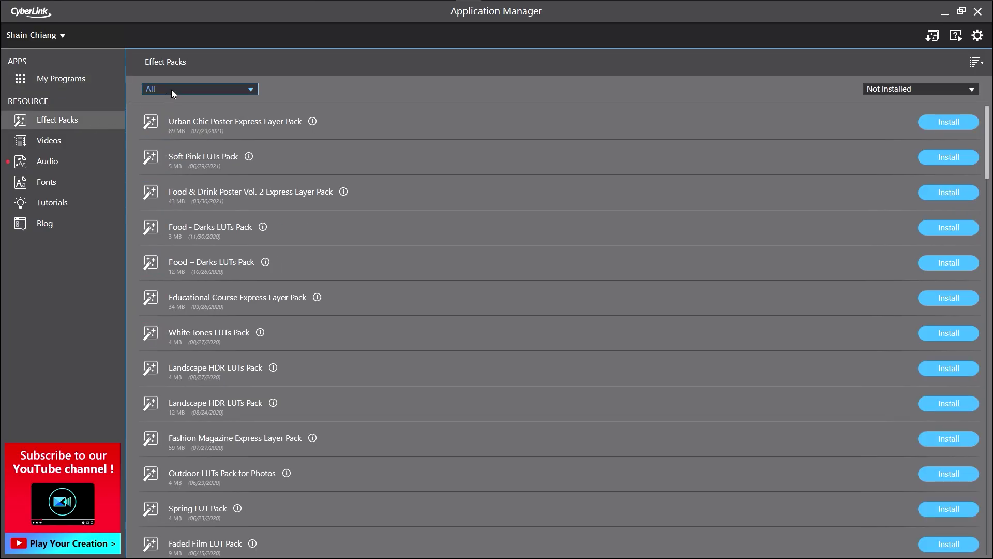
Filter the Application Manager effect packs to those made for PowerDirector
click(173, 123)
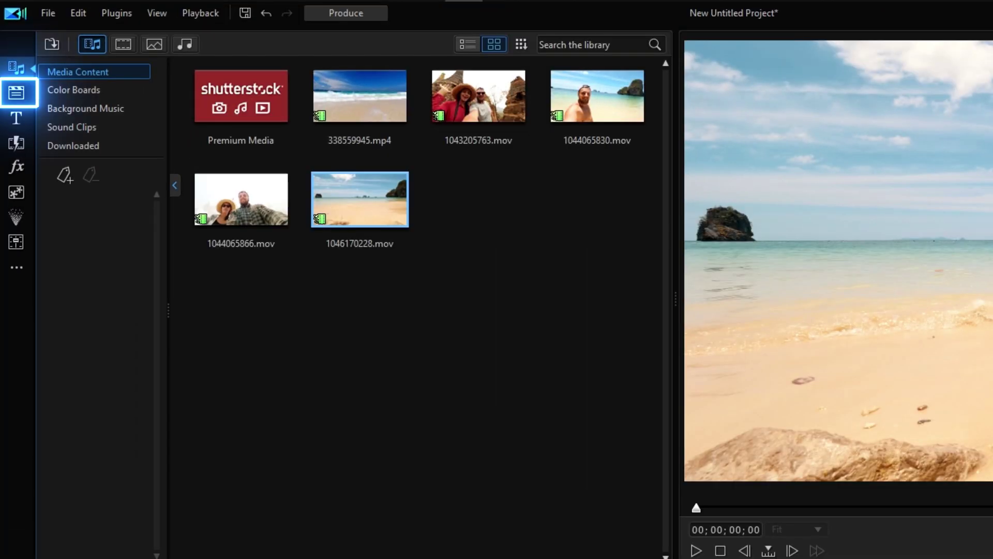
Preview the Navigator-Opening video template and place it on the timeline
click(15, 93)
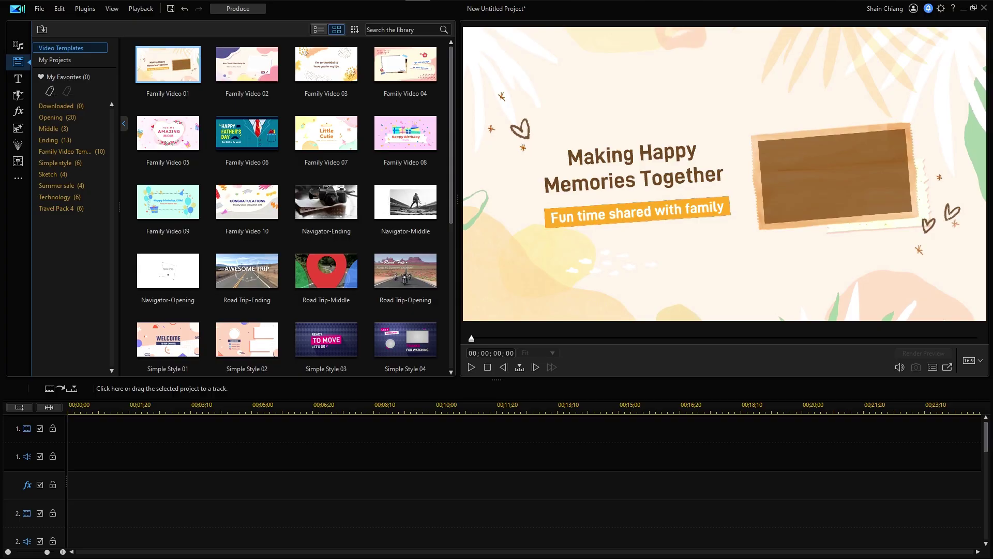
drag(452, 128, 455, 161)
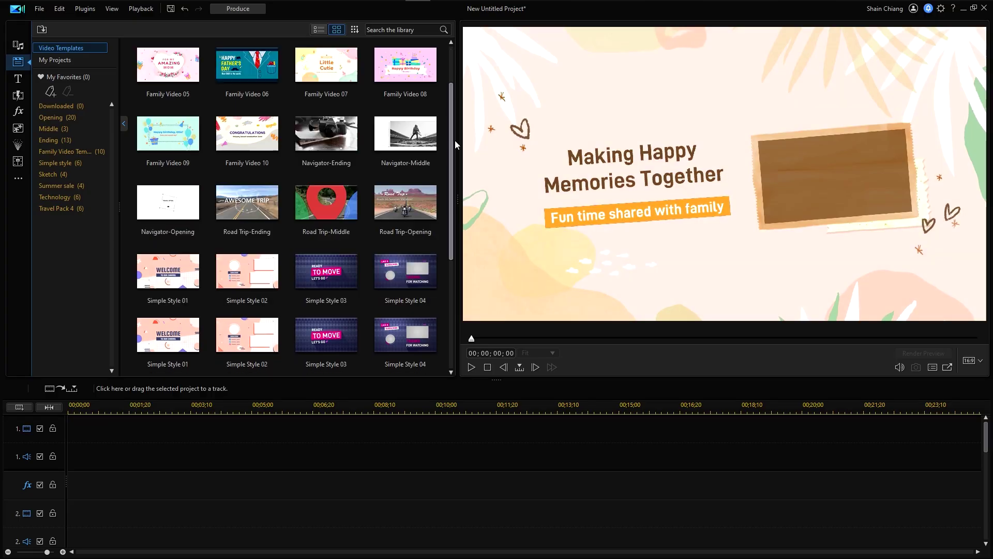
click(470, 368)
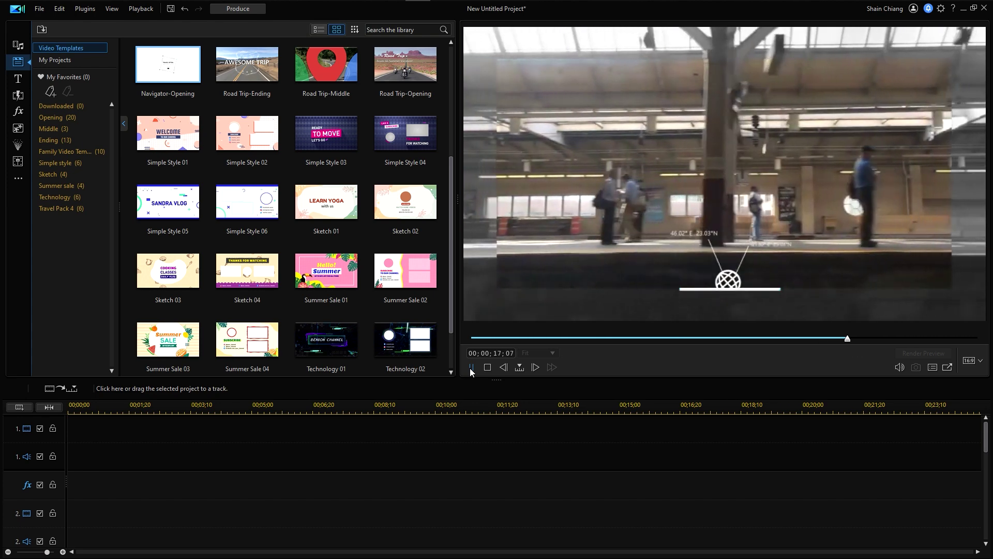
drag(172, 90, 110, 425)
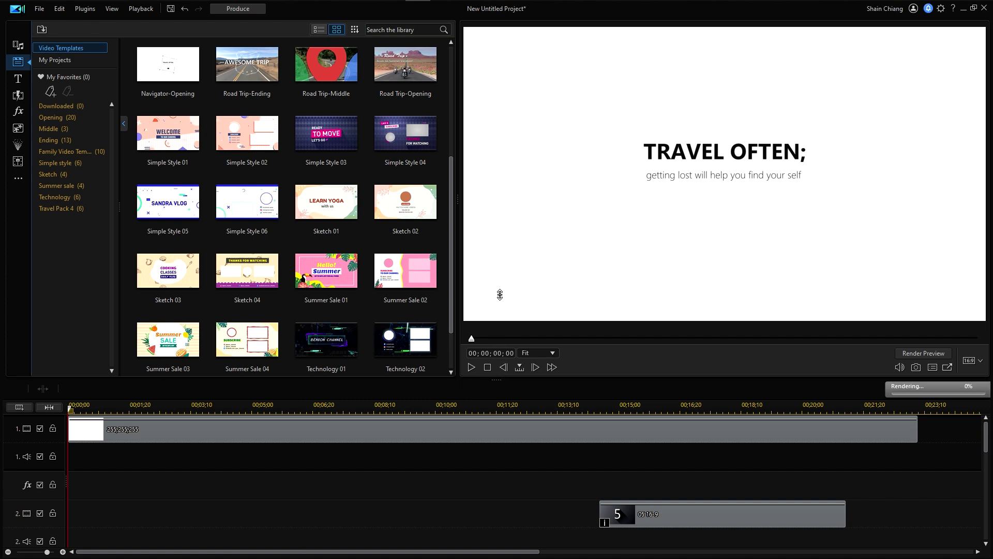
Fill the template placeholders with 338559945.mp4 and 1043205763.mov, then open the title for editing
drag(489, 250, 490, 241)
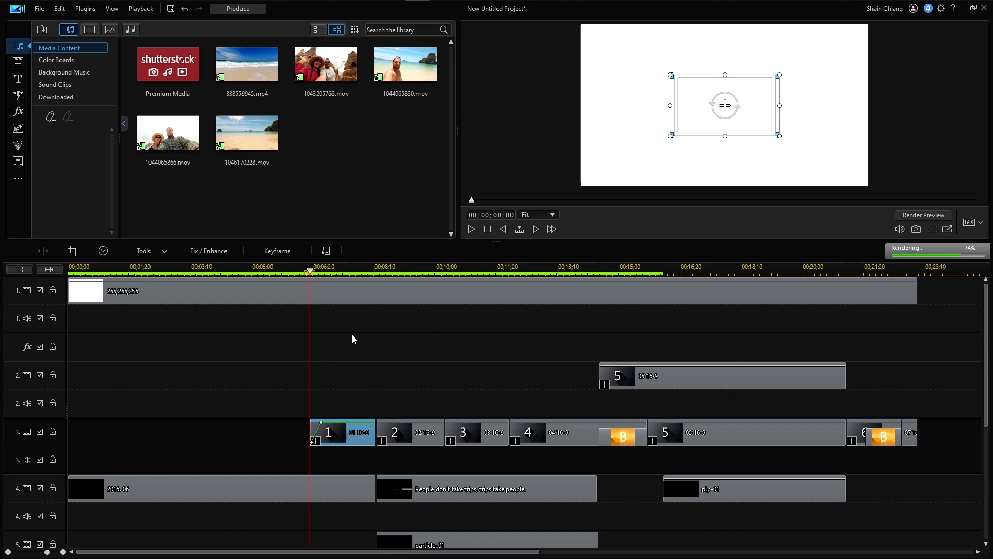
drag(257, 74, 281, 186)
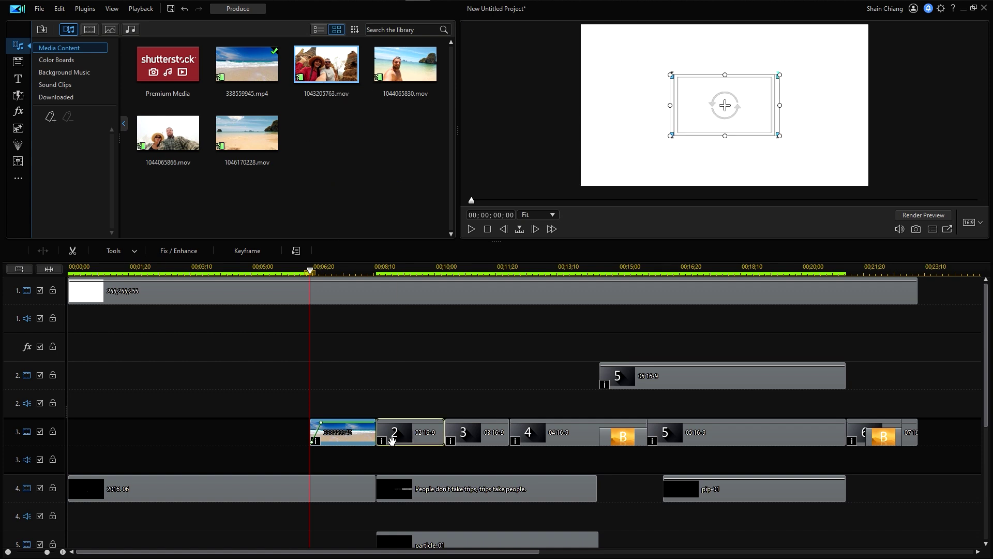
drag(392, 440, 392, 440)
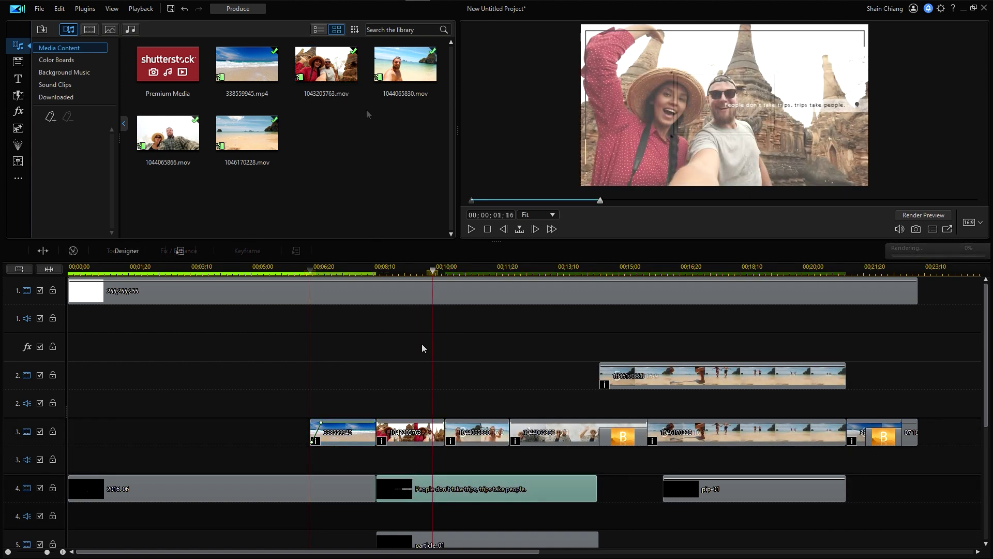
click(126, 250)
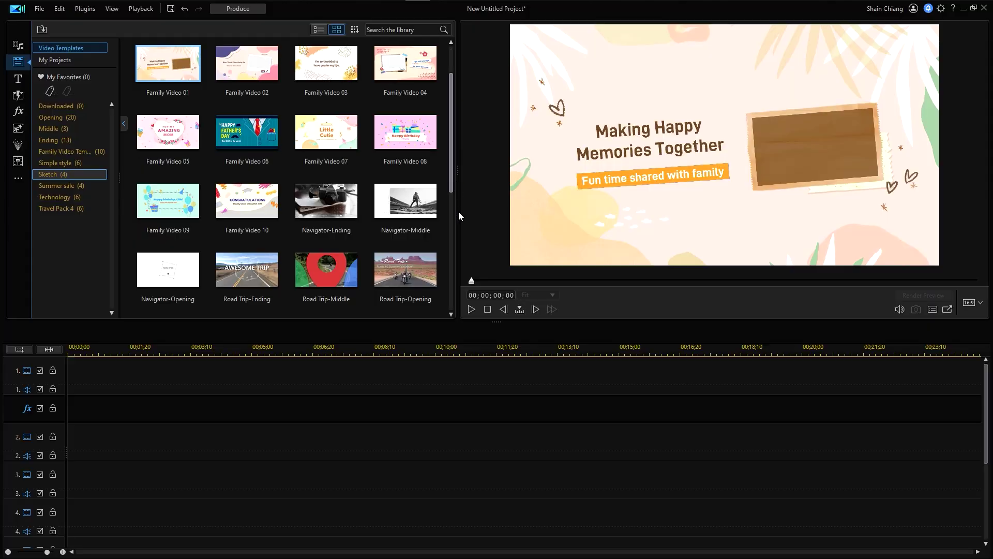
mouse_move(459, 212)
mouse_down()
mouse_move(454, 283)
mouse_move(447, 188)
mouse_up()
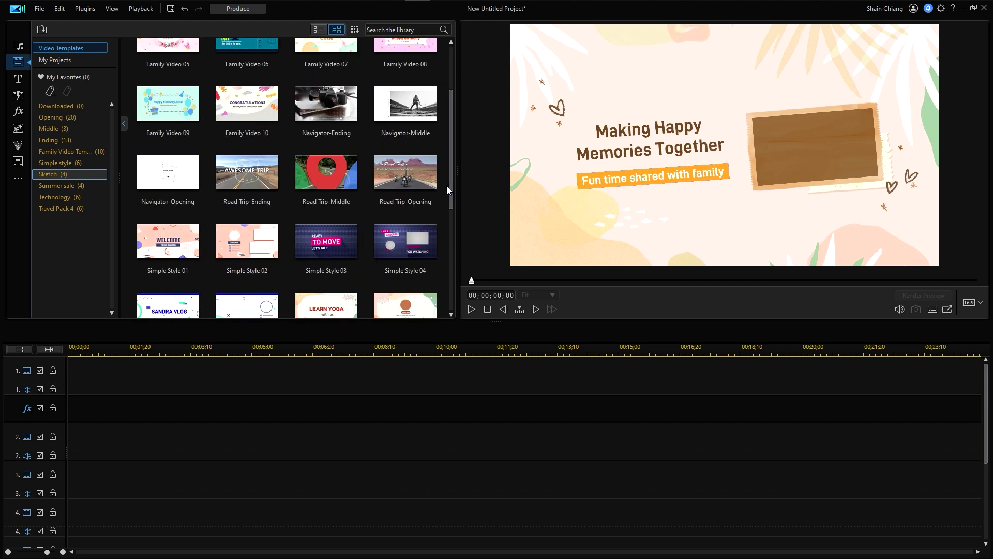
drag(112, 326, 109, 370)
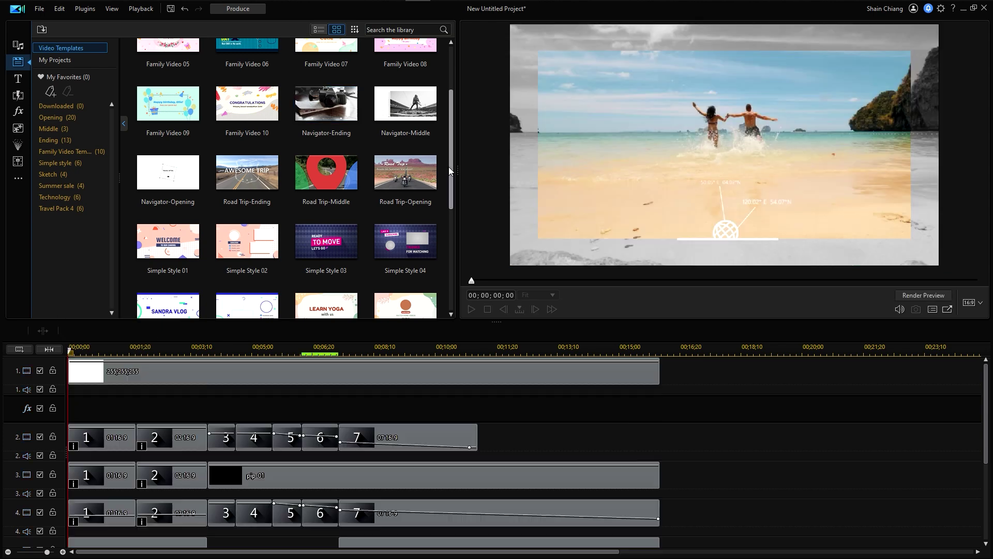
drag(449, 167, 452, 221)
scroll(452, 221, down, 1)
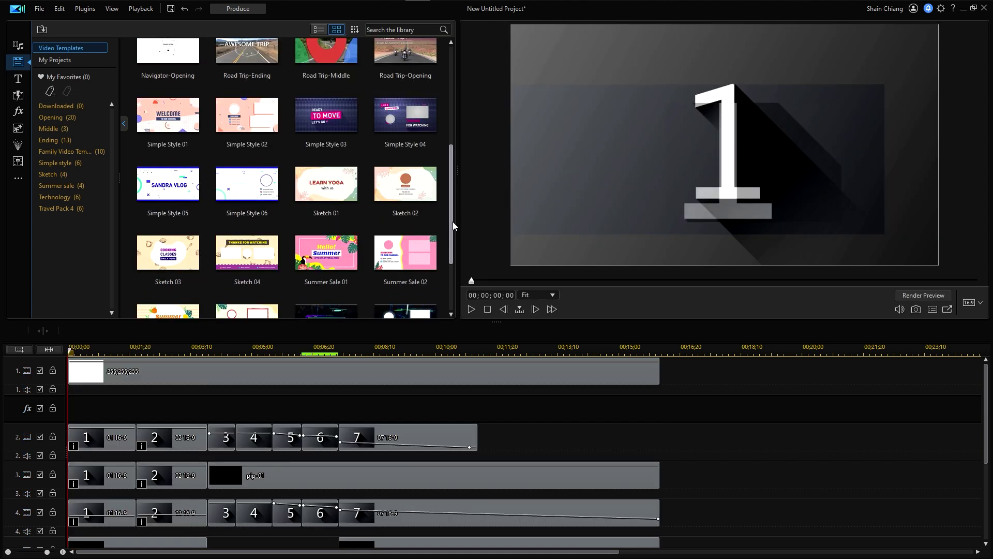
drag(326, 250, 665, 380)
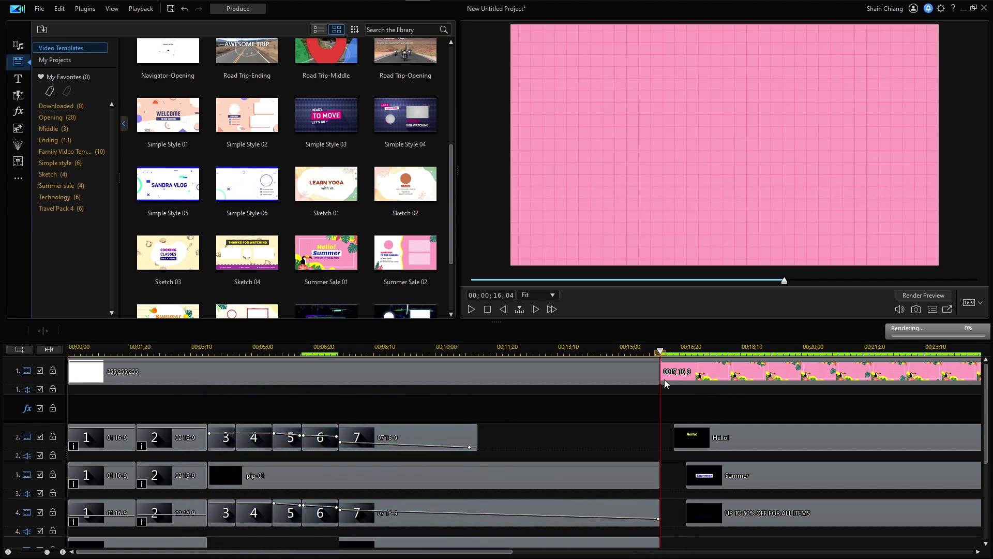
Bring up the keyframe settings for template clip 7
click(429, 433)
Check clip 7's keyframe settings, then remove the later template clips, leaving a gap
click(277, 332)
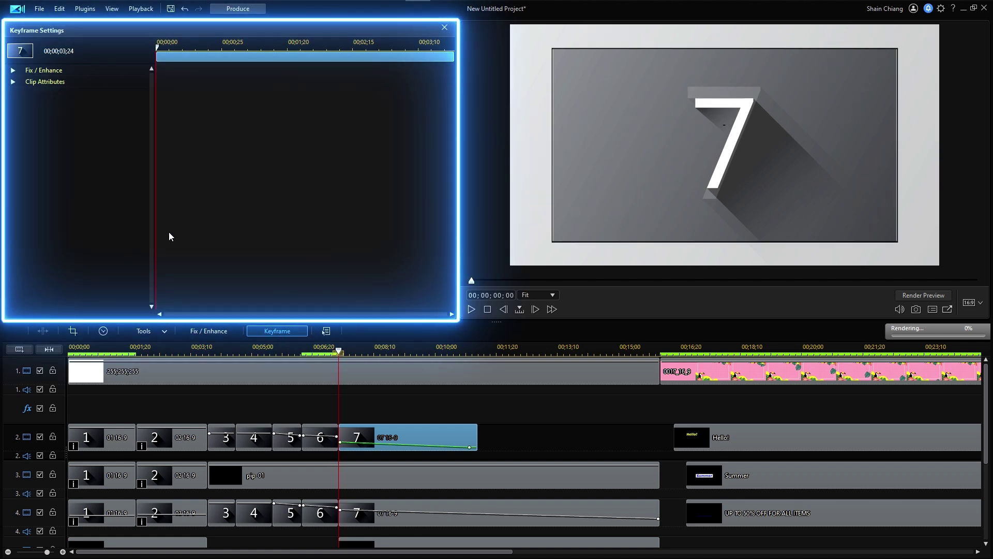
click(13, 82)
drag(152, 132, 152, 216)
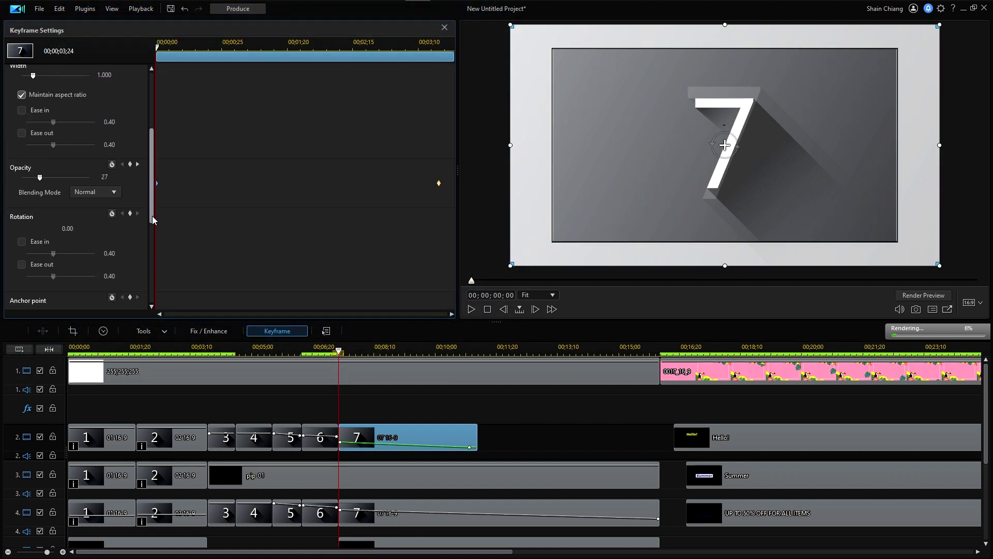
drag(563, 420, 219, 533)
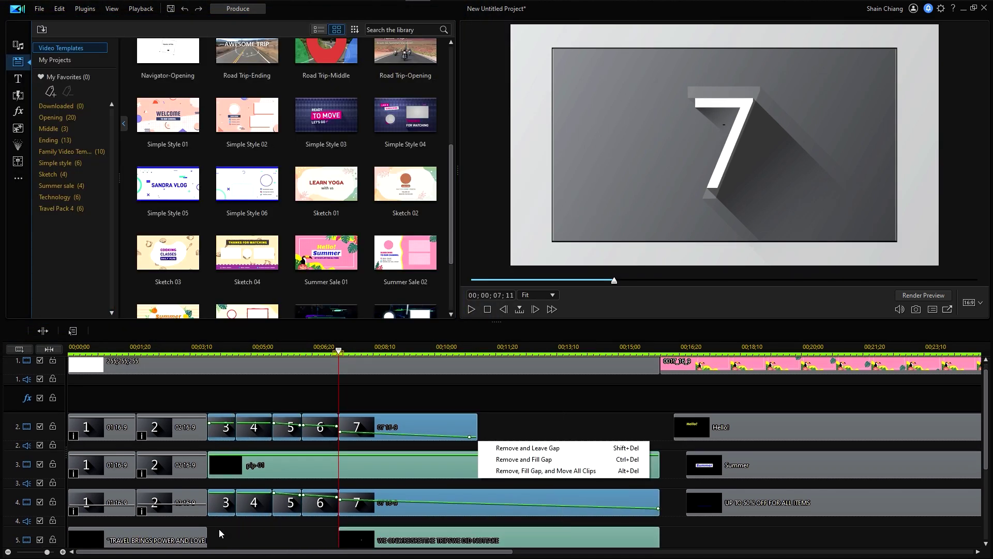
click(497, 448)
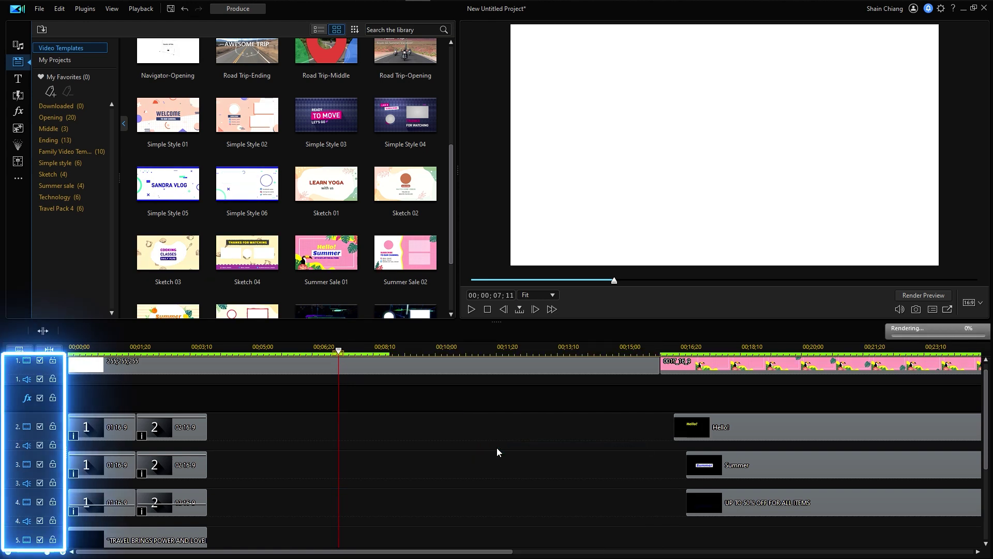
Delete the white track-1 background clip, leaving a gap, and select the remaining numbered clips
click(118, 349)
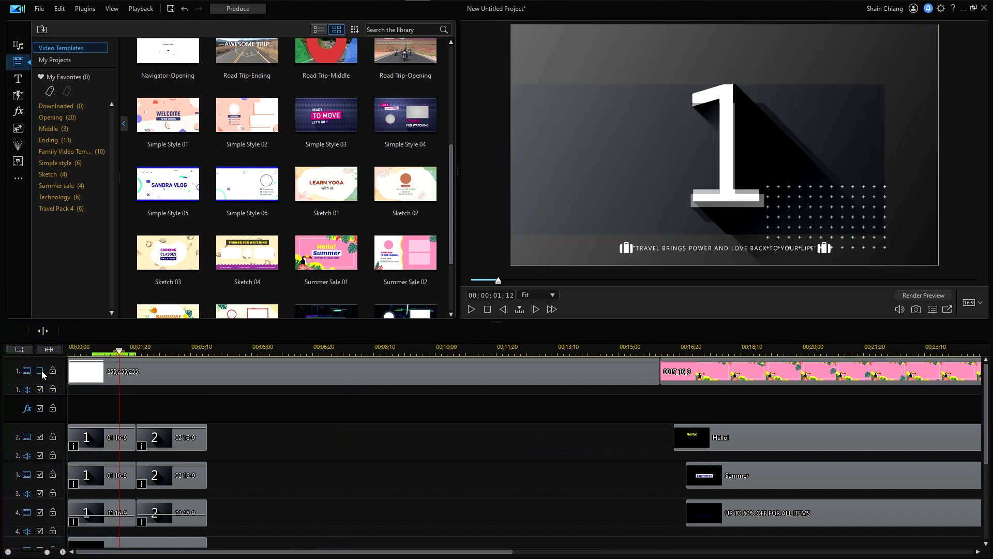
click(41, 370)
click(333, 377)
key(Delete)
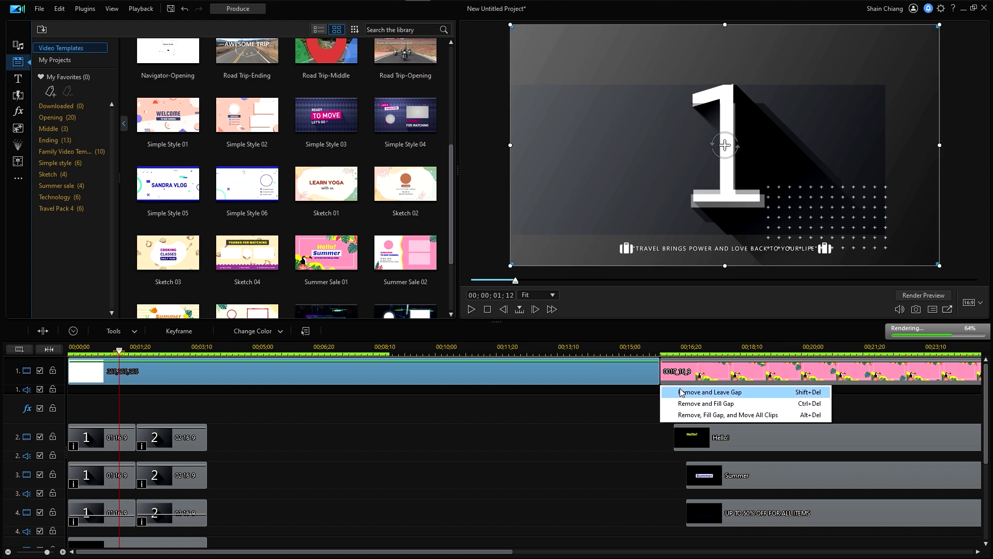
click(680, 393)
drag(85, 416, 152, 535)
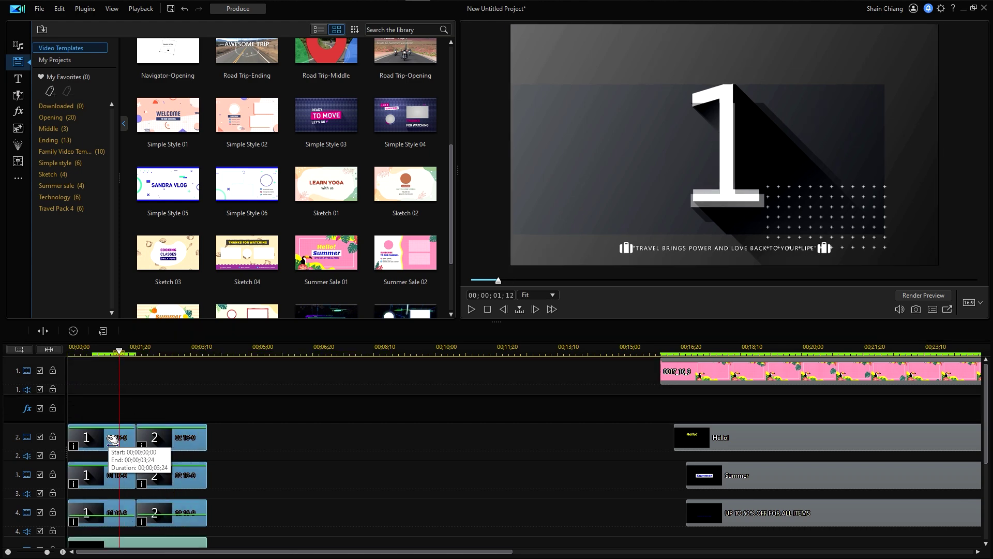
Move the slots up a track and fill them with 1044065866.mov and 1043205763.mov
drag(113, 439, 113, 373)
click(18, 45)
drag(247, 134, 117, 324)
drag(79, 365, 78, 365)
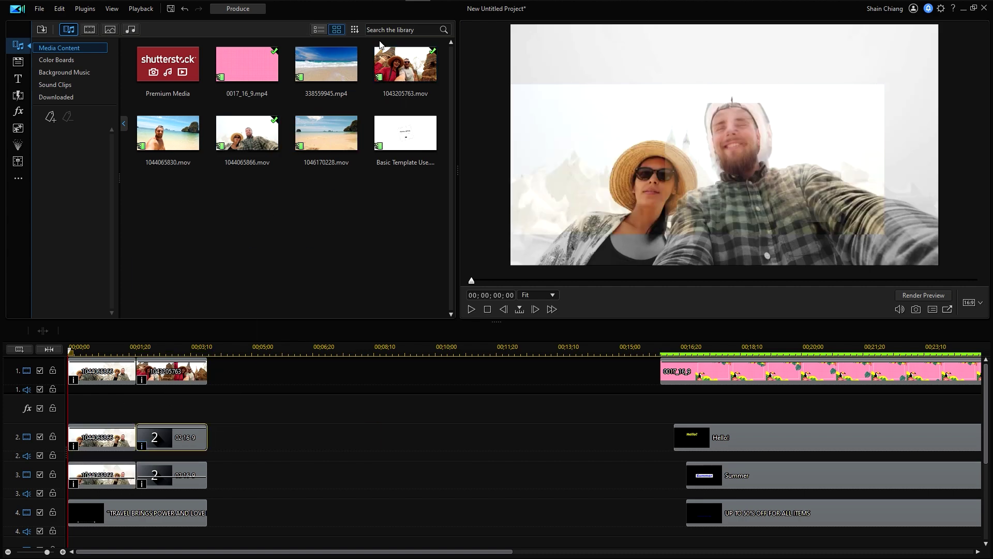
drag(137, 487, 136, 488)
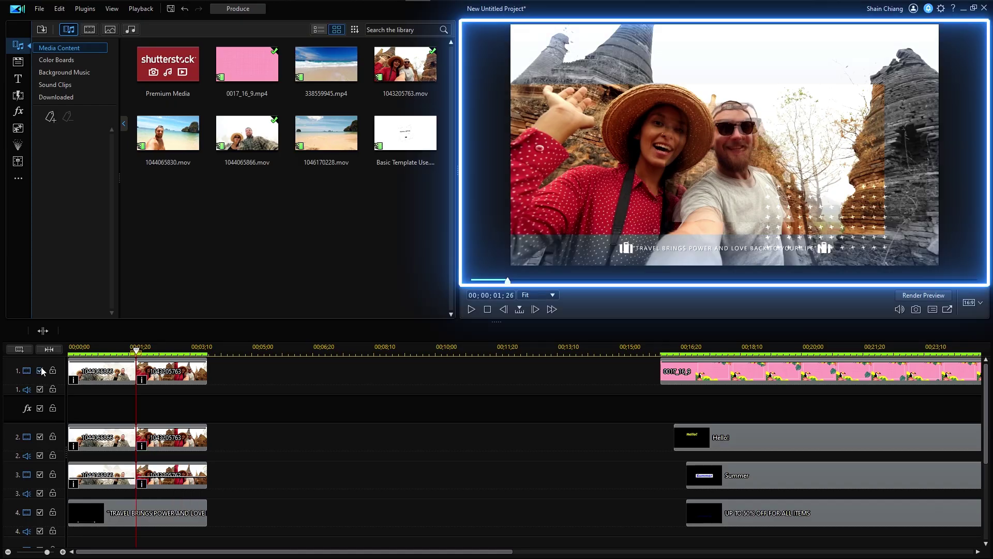
click(39, 371)
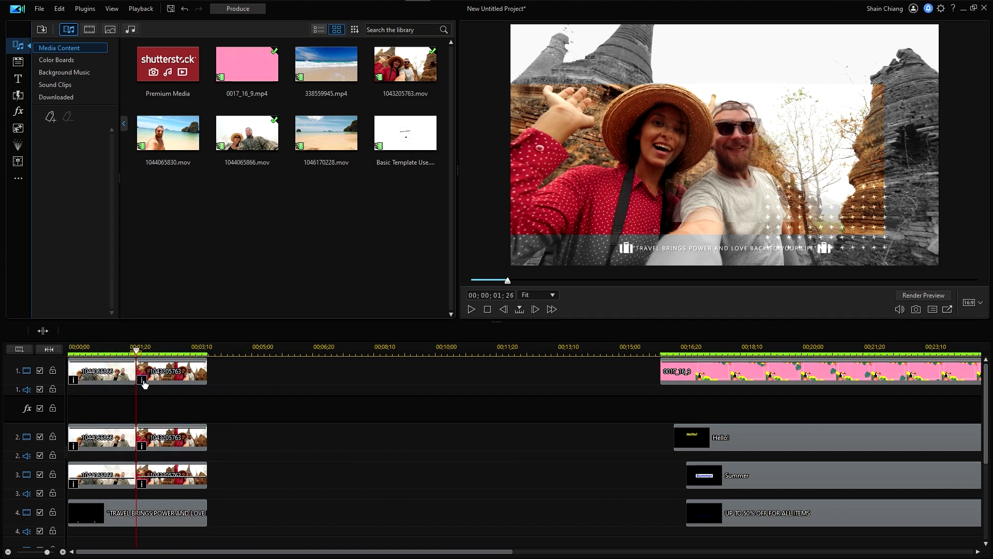
click(141, 486)
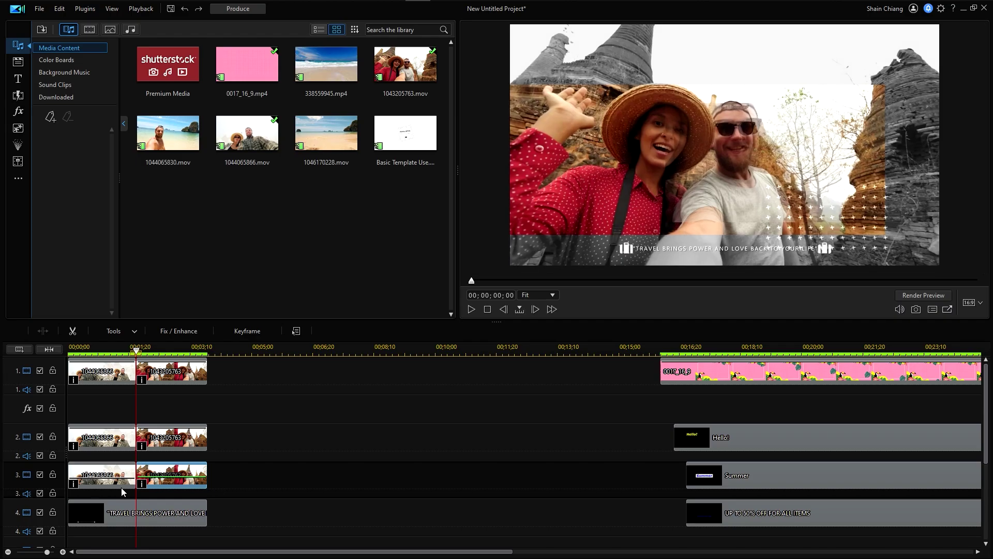
Clear track 3's clips and paste a copy of the track 1–2 clips after the originals
drag(117, 481, 91, 476)
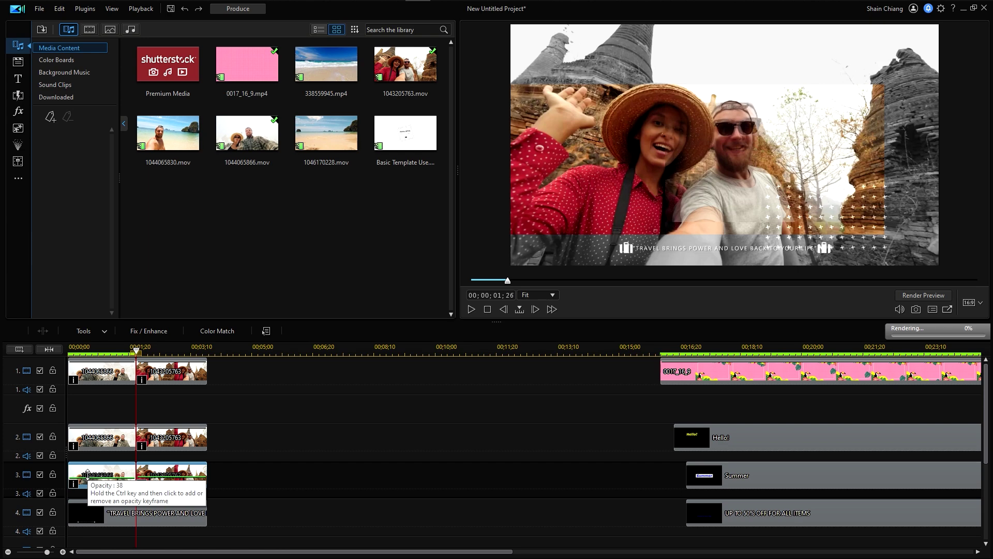
click(252, 496)
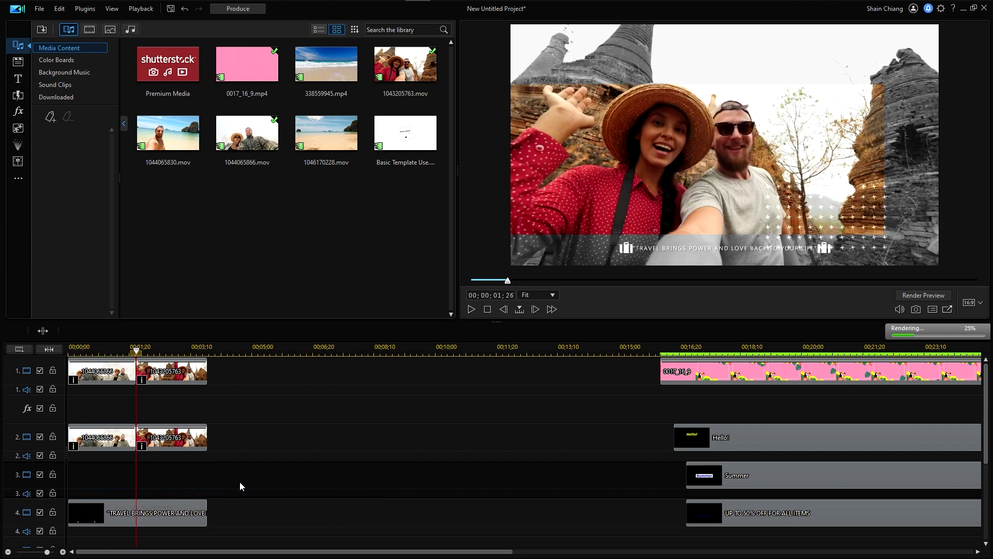
drag(239, 481, 86, 362)
key(ctrl+c)
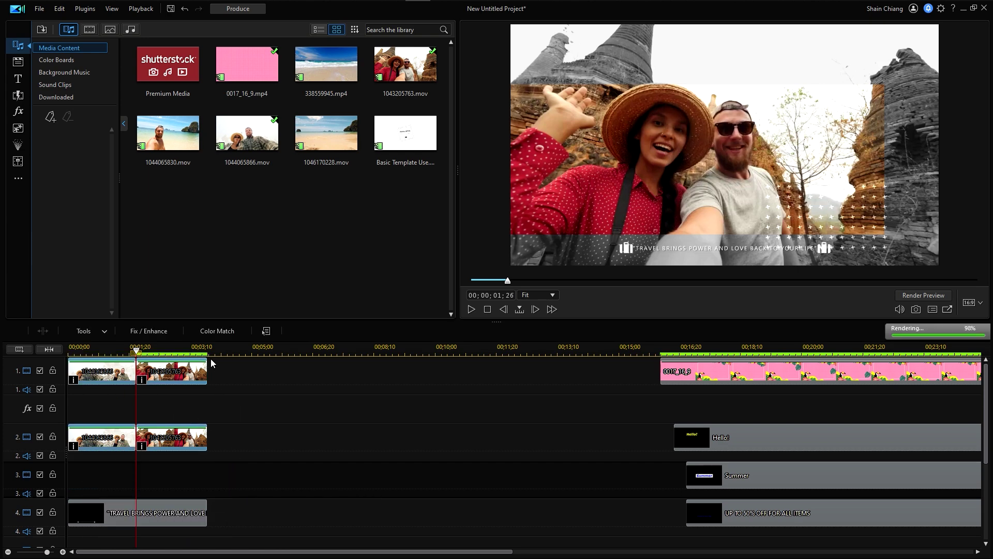
click(208, 358)
key(ctrl+v)
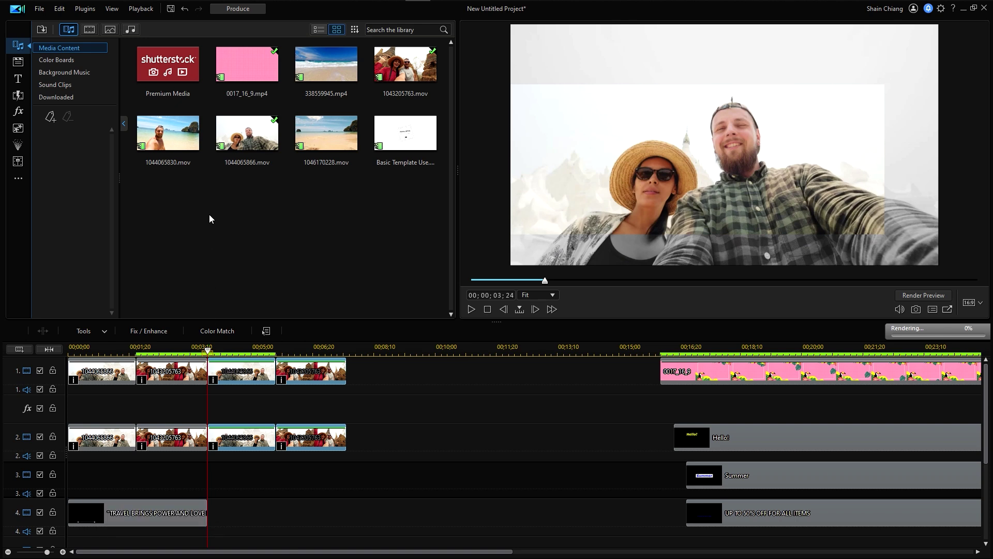
Replace the pasted clips with 1044065830.mov and beach clip 338559945.mp4
drag(171, 188, 213, 379)
click(231, 424)
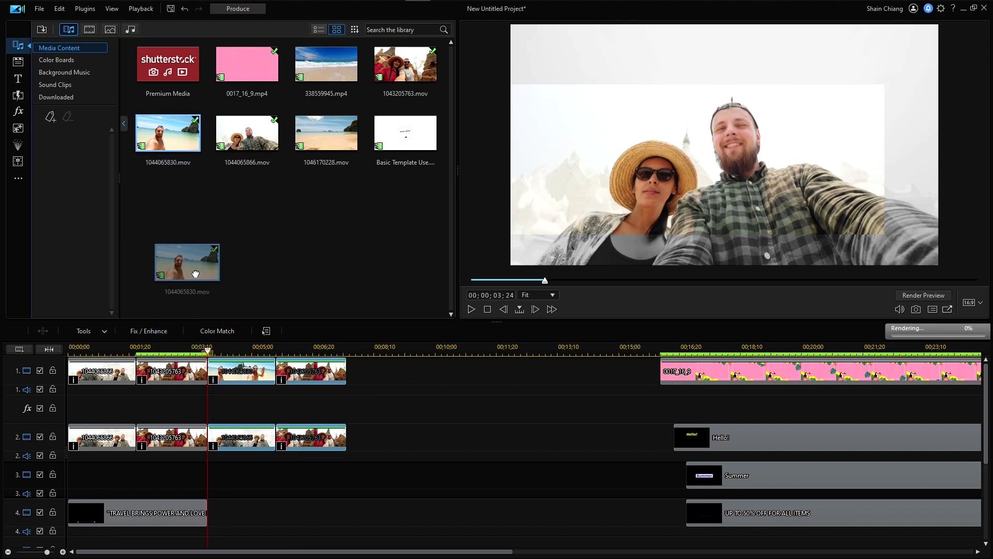
drag(326, 64, 295, 371)
click(299, 419)
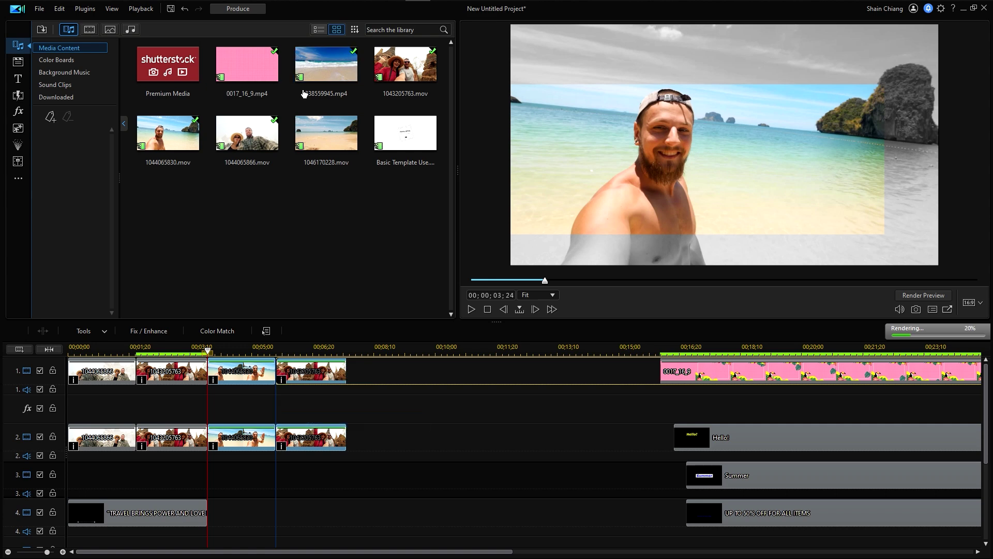
drag(326, 64, 287, 444)
Confirm the 338559945.mp4 replacement and add a Seamless transition between the first two clips
click(290, 495)
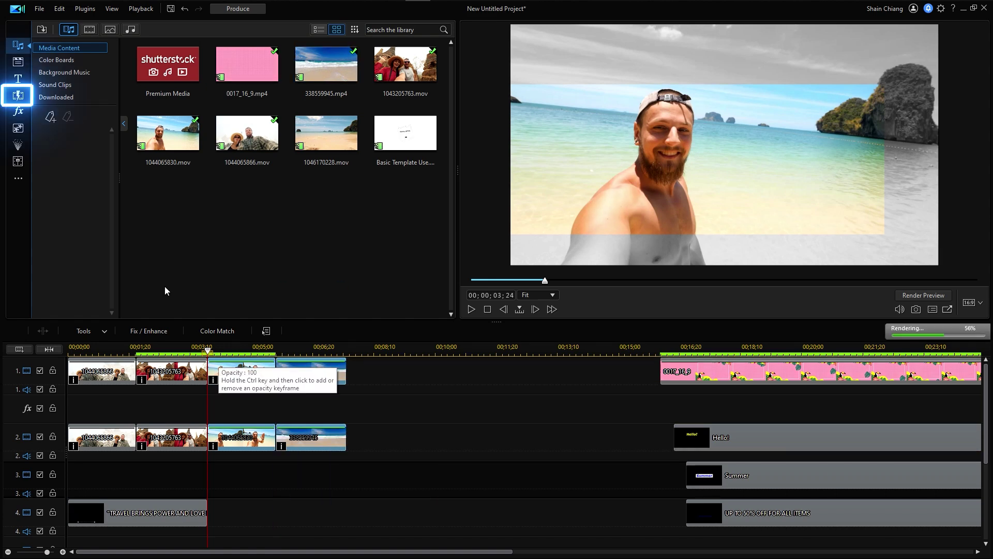
click(18, 94)
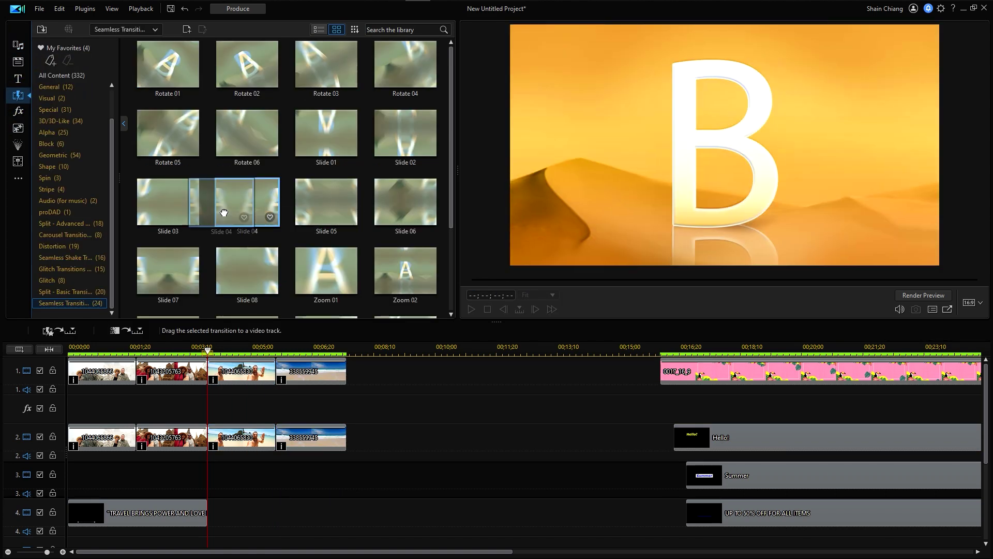
drag(246, 203, 138, 370)
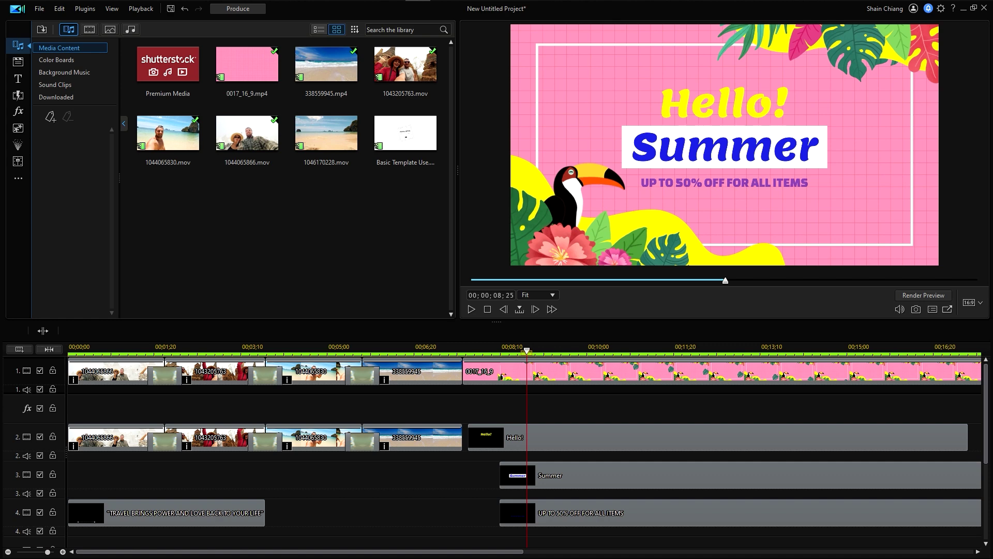
drag(614, 548, 583, 313)
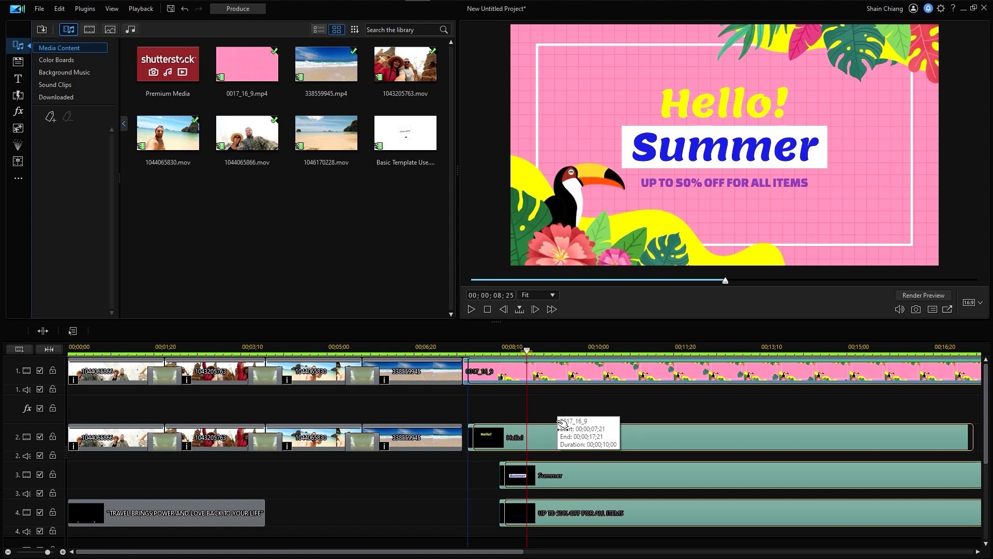
drag(562, 424, 560, 437)
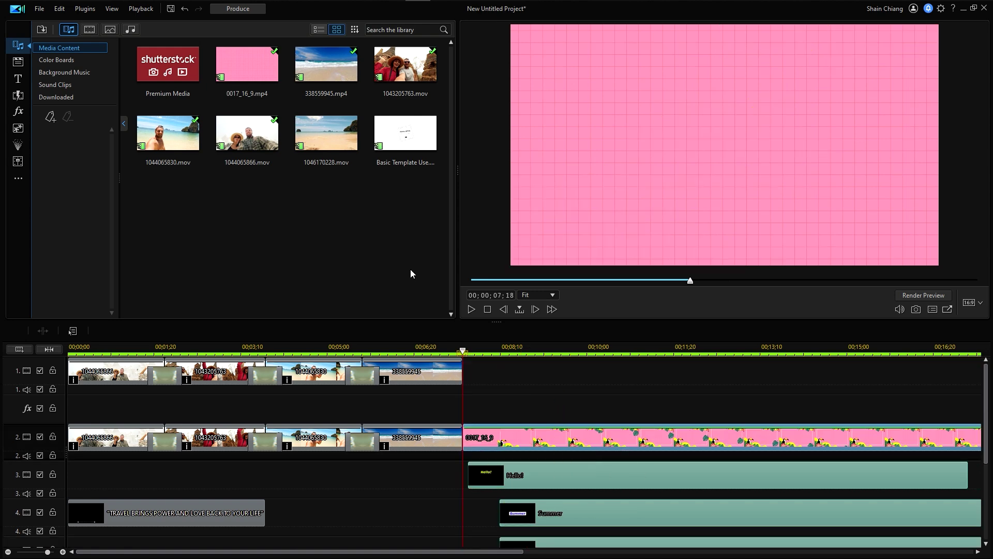
drag(459, 371, 468, 377)
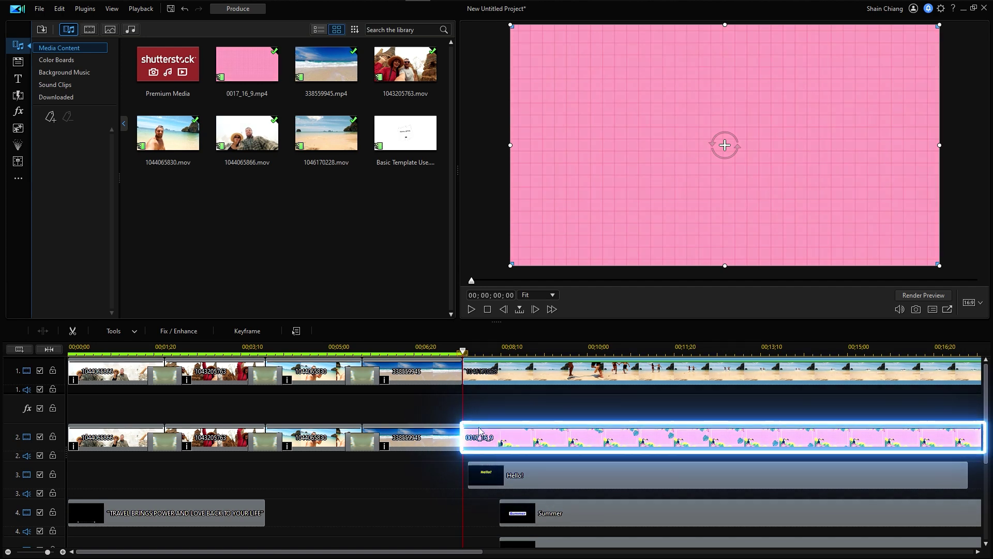
Open the pink clip's blending mode settings, then the Fix/Enhance colour adjustments
click(356, 405)
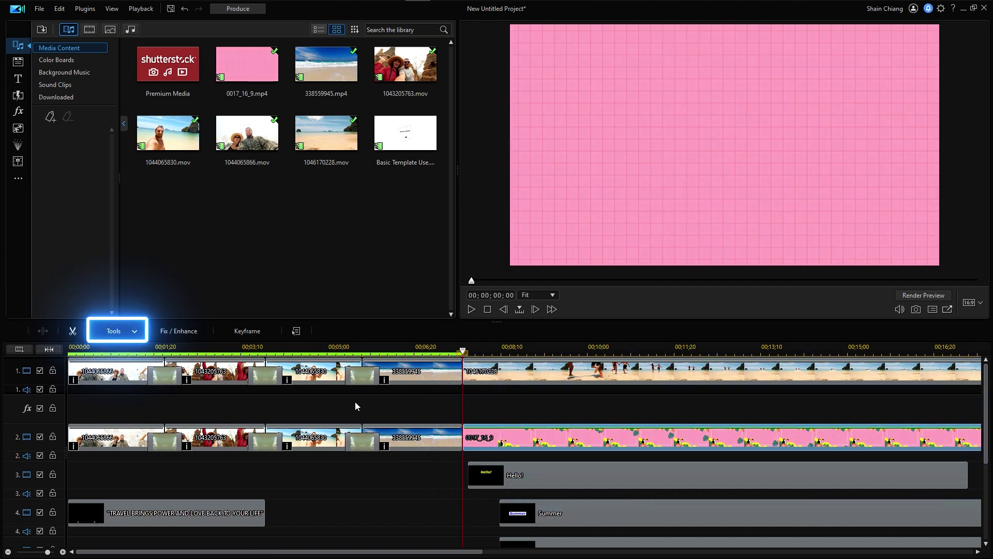
click(129, 331)
click(134, 426)
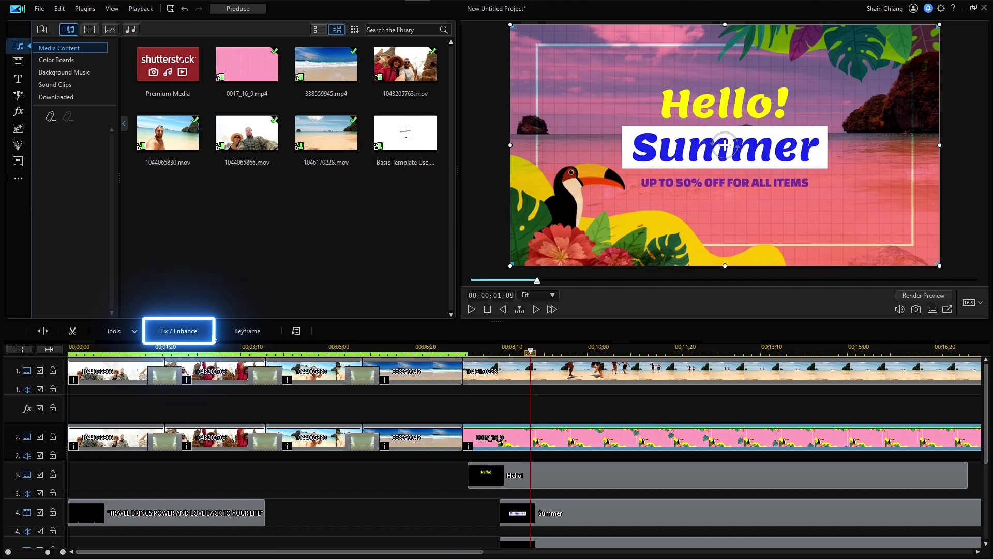
click(178, 331)
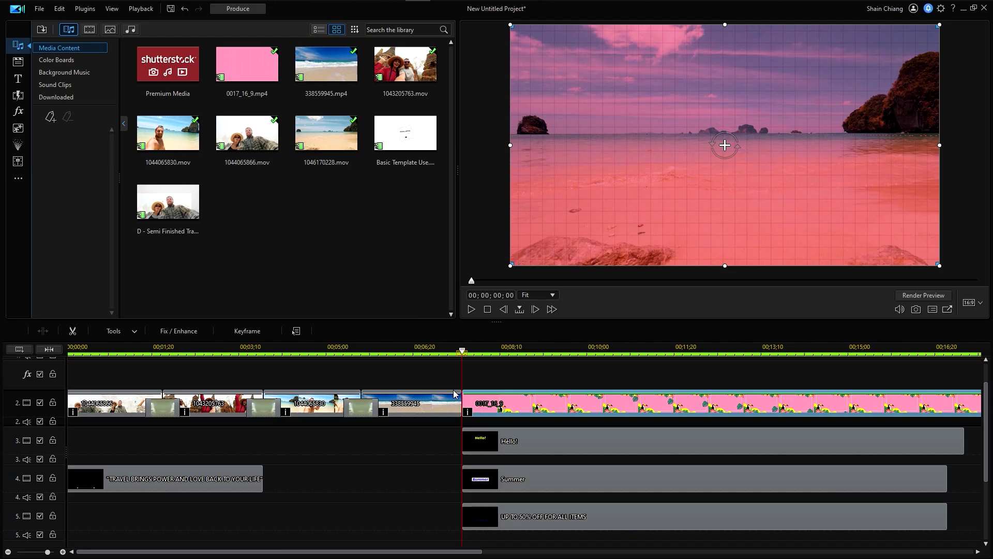
Set the pink clip's blending mode back to Normal and capture a SnapShot.jpg of its frame
right_click(455, 398)
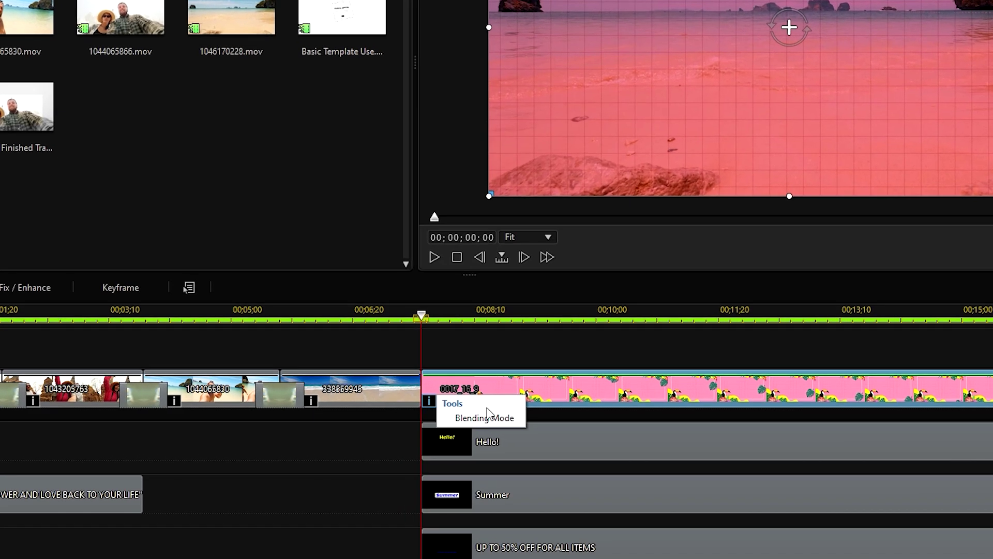
click(505, 422)
click(186, 205)
click(187, 221)
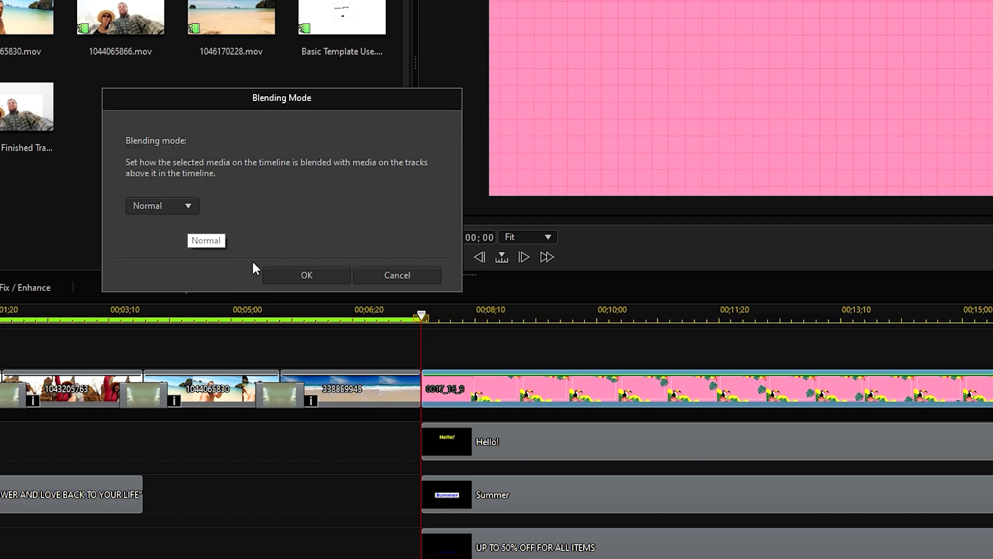
click(307, 274)
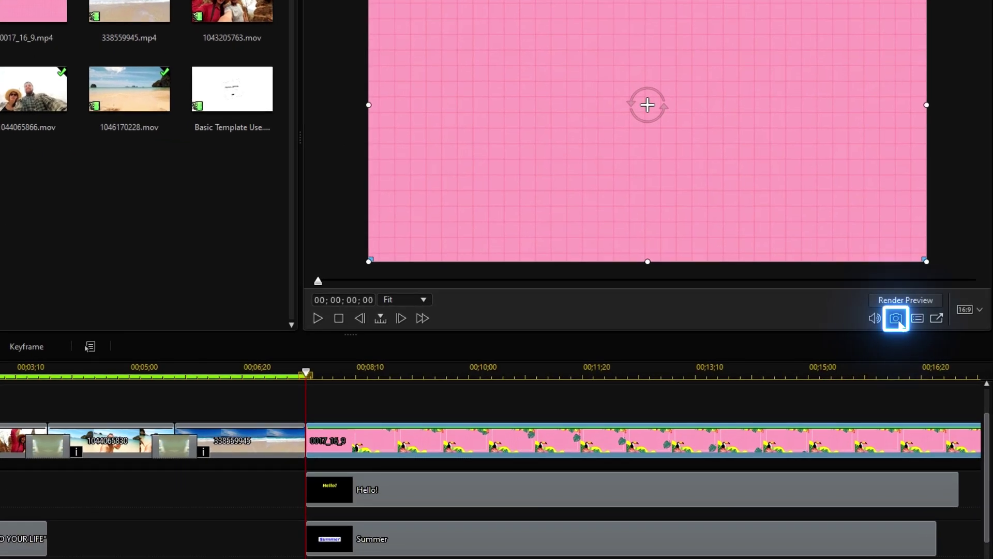
click(897, 318)
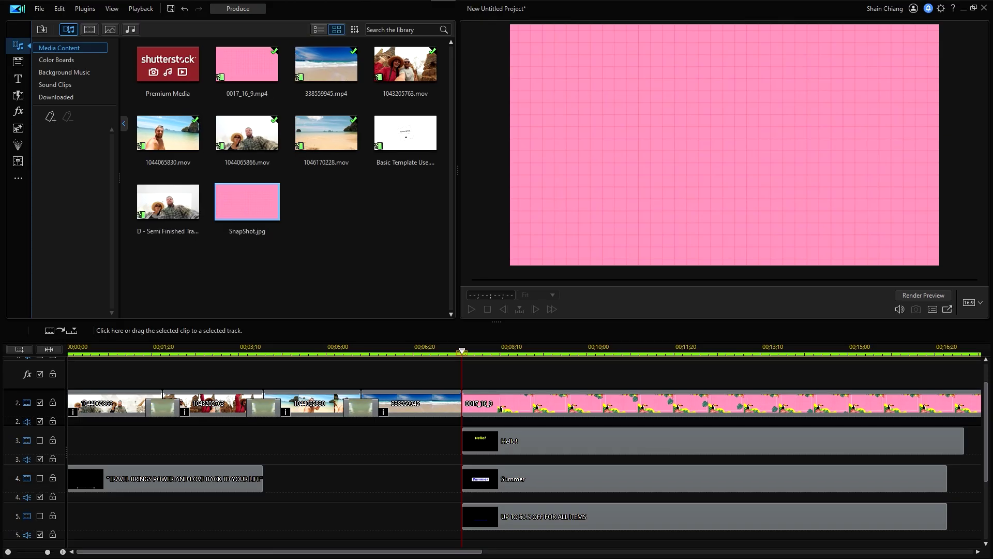
scroll(987, 378, up, 1)
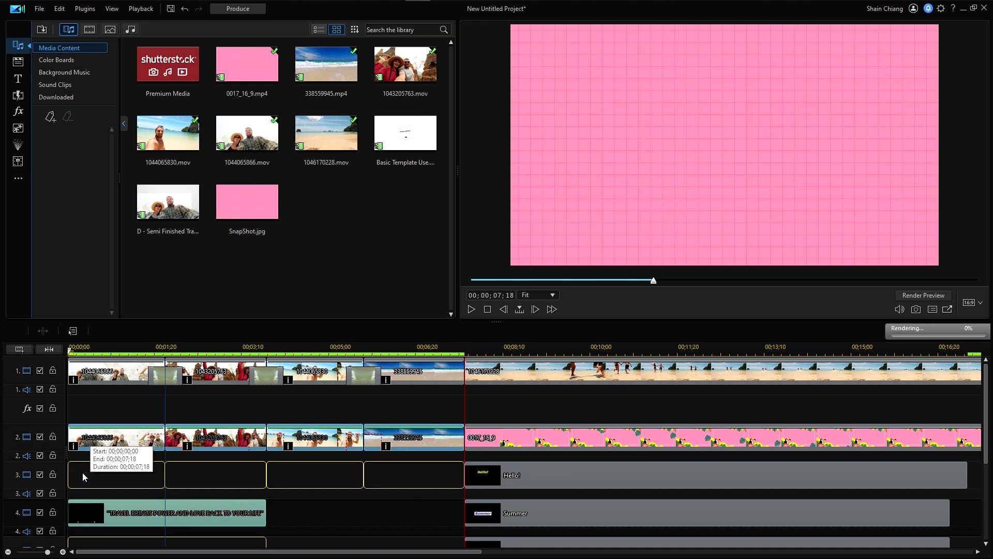
Shift the travel clips down to track 3 and stretch SnapShot.jpg across track 2's opening
drag(83, 476, 80, 460)
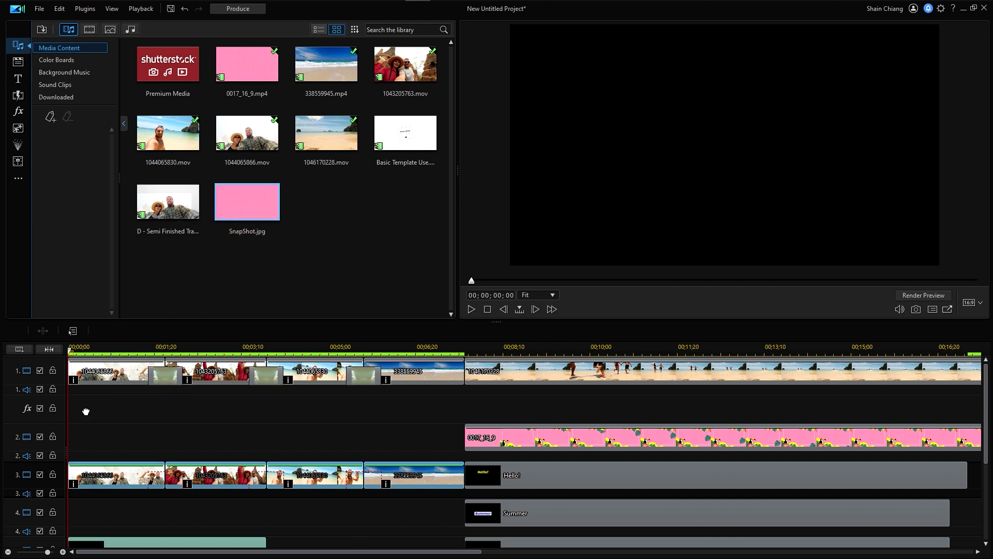
drag(64, 441, 69, 440)
drag(328, 436, 468, 448)
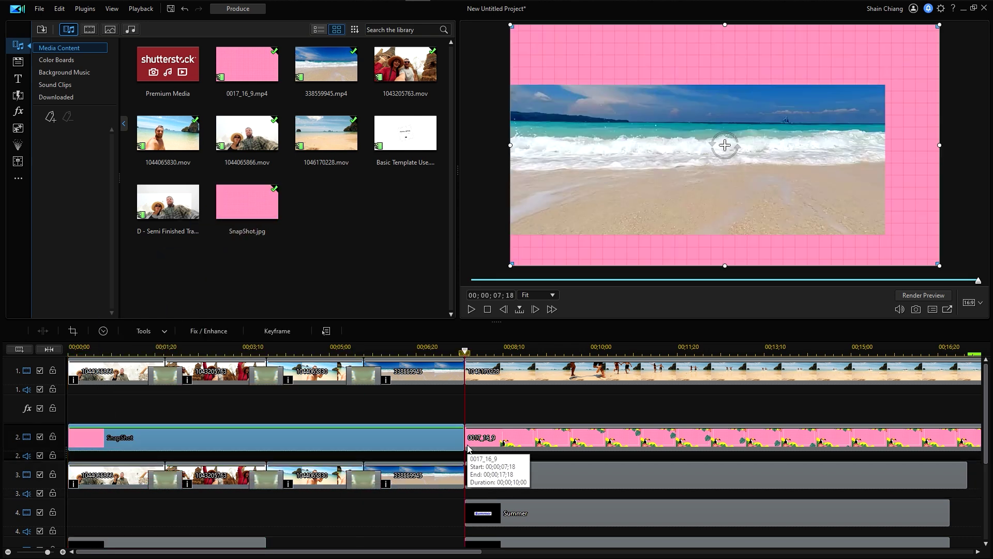
Apply Multiply blending to the SnapShot clip for a darker pink tint
click(154, 334)
click(159, 379)
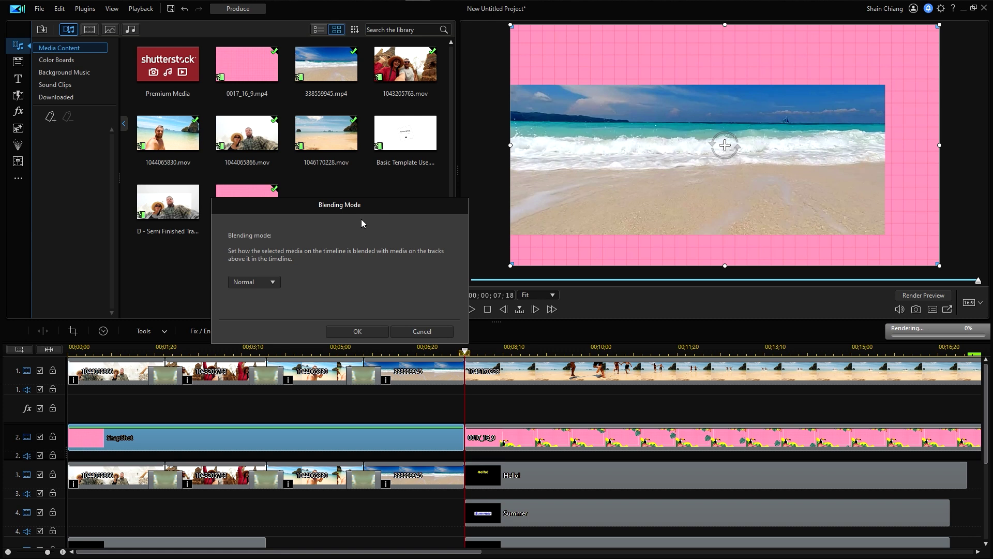
click(270, 284)
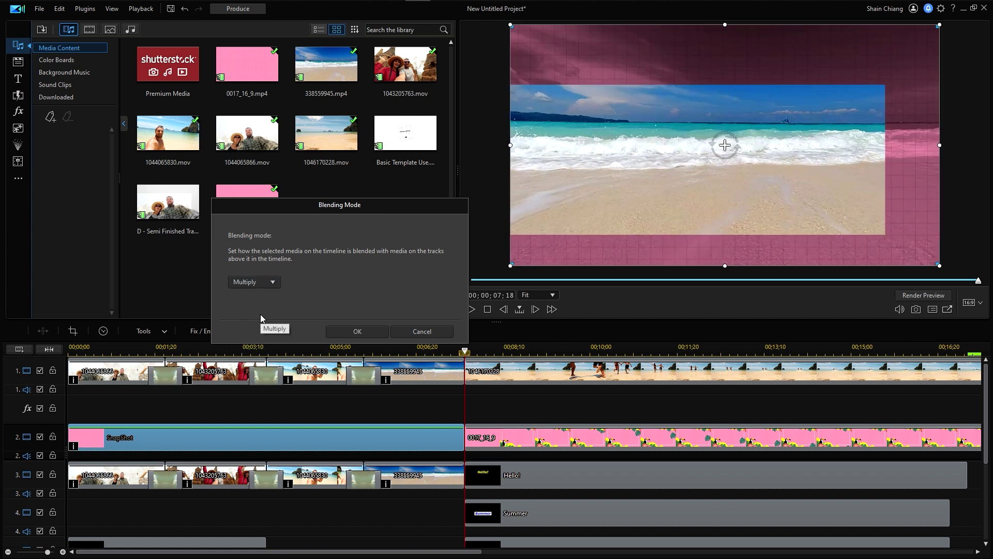
click(350, 334)
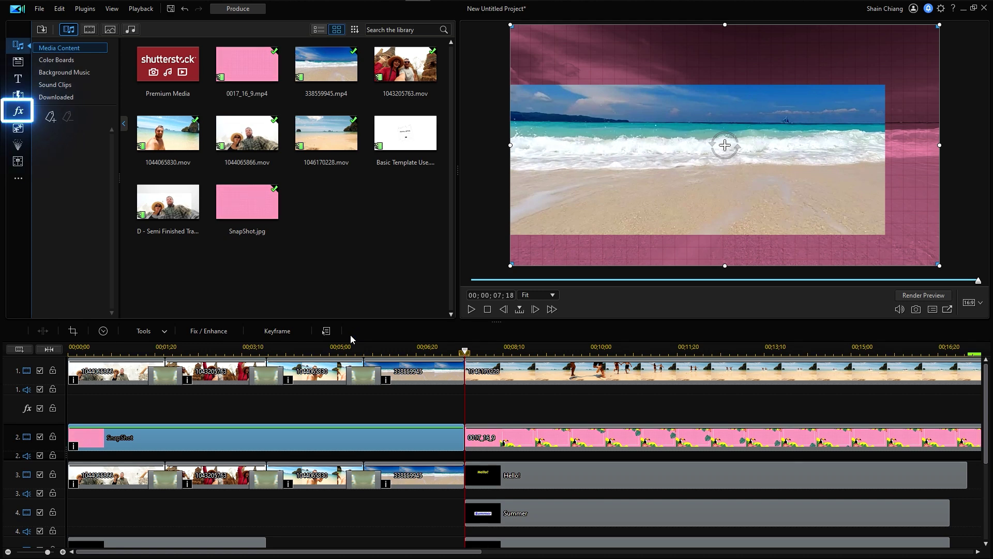
scroll(450, 69, down, 3)
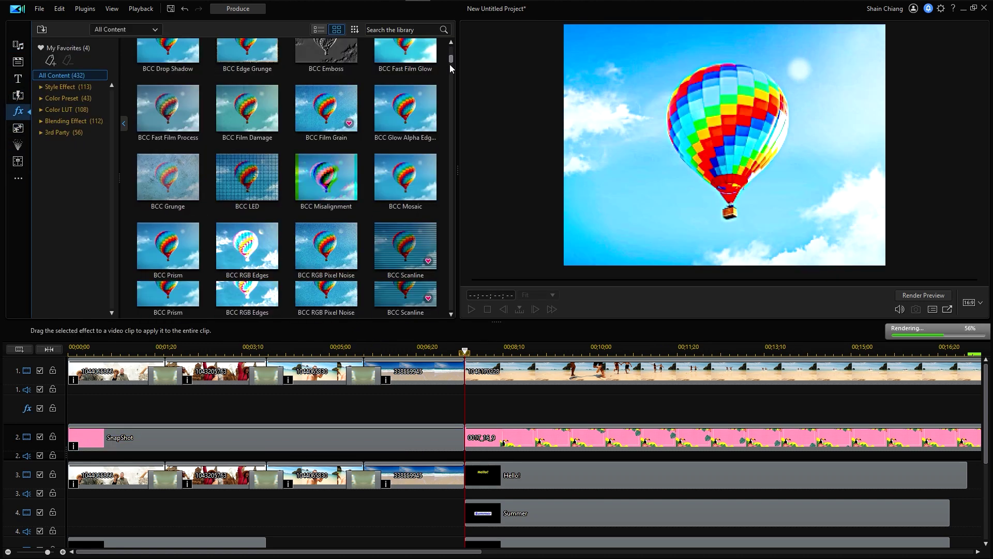
scroll(450, 68, down, 5)
Search the effects library and apply a Text effect to the SnapShot clip
click(367, 30)
text(tex)
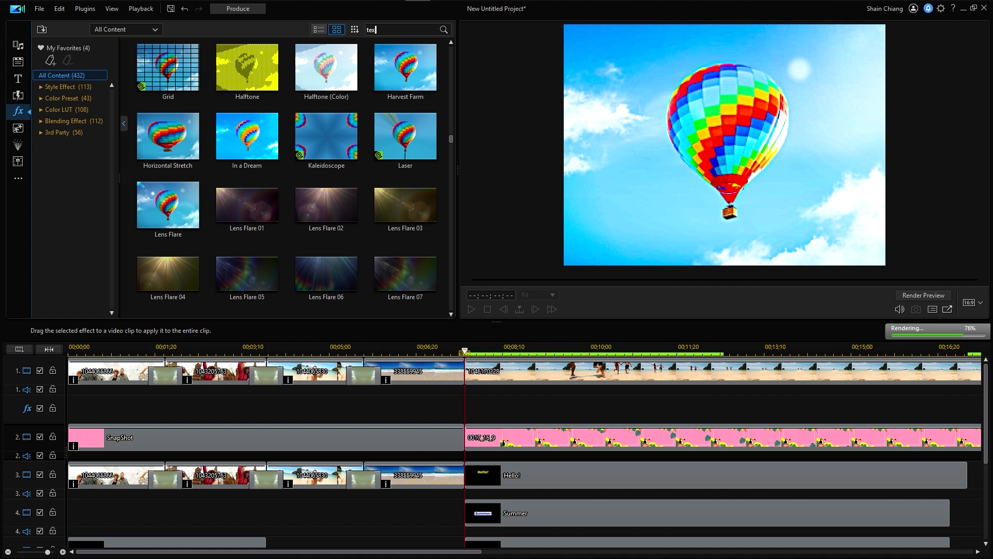
text(t)
drag(168, 66, 99, 437)
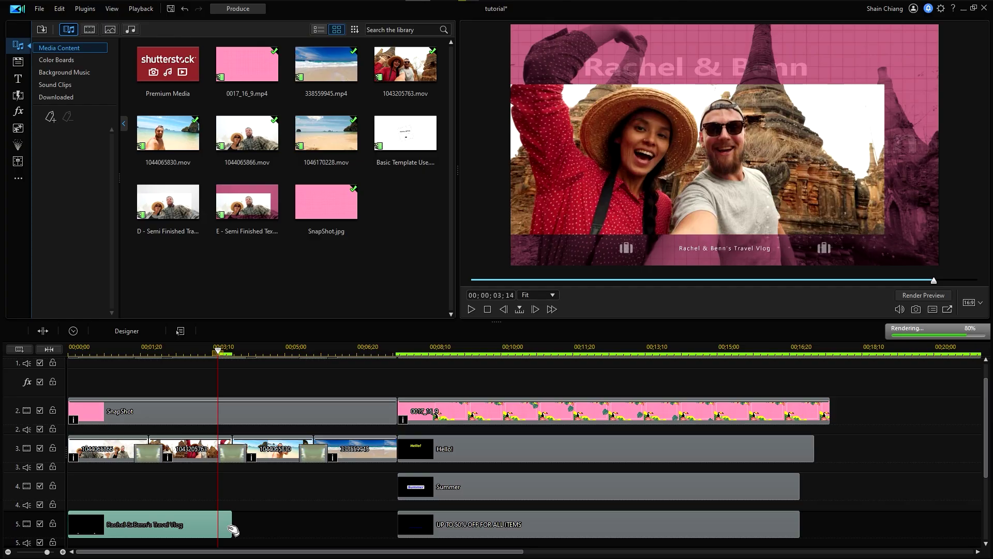
Stretch the travel vlog title to 07;18 on track 4 and delete the Hello!, Summer and discount titles
drag(231, 530, 401, 532)
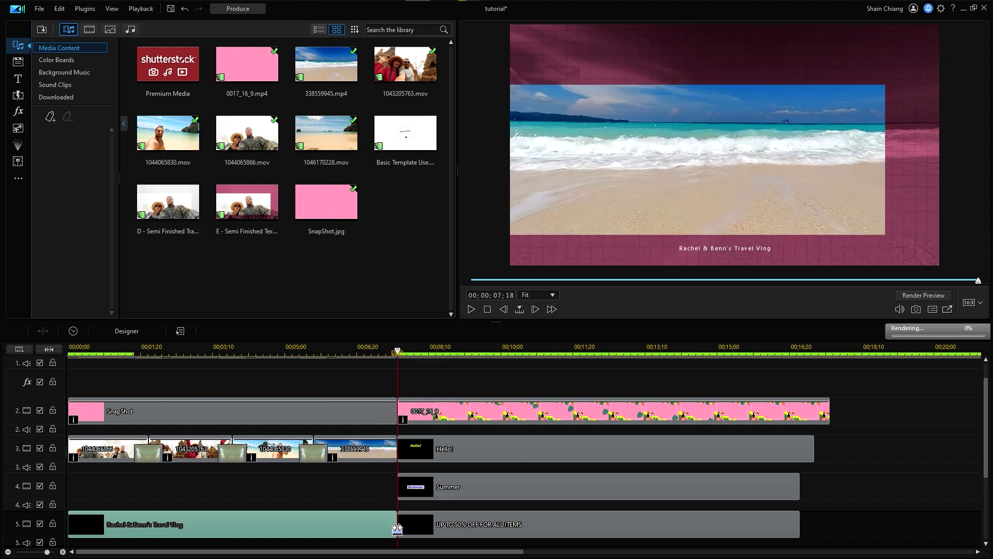
drag(383, 495, 386, 494)
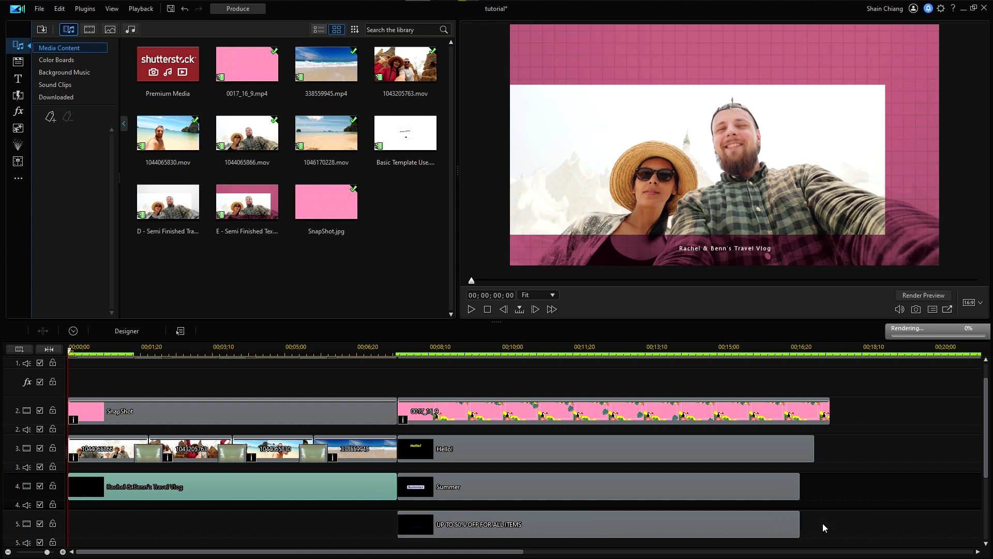
mouse_move(823, 528)
mouse_down()
mouse_move(743, 492)
mouse_move(719, 449)
mouse_up()
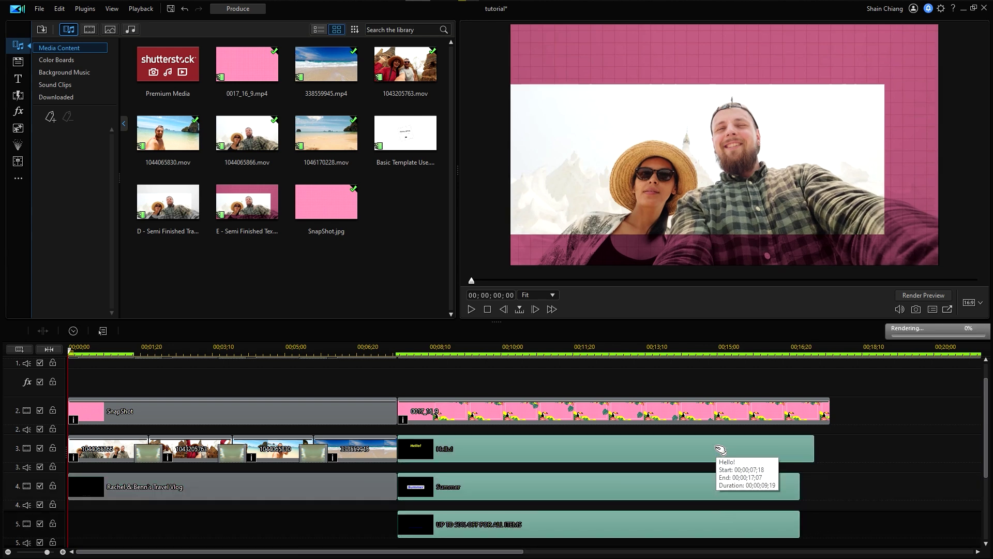
key(Delete)
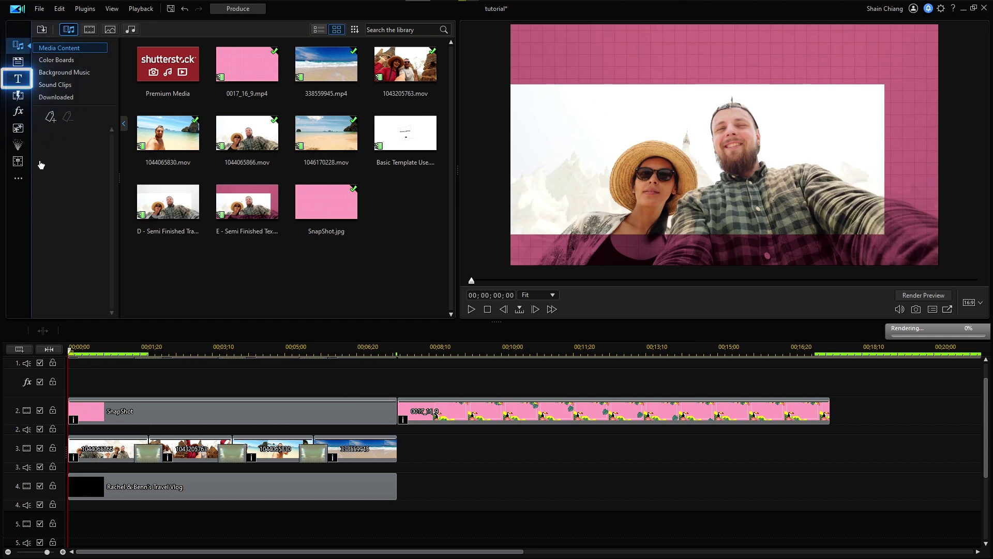
Add Quote Titles 16 to track 3 and open it in the Title Designer
click(18, 78)
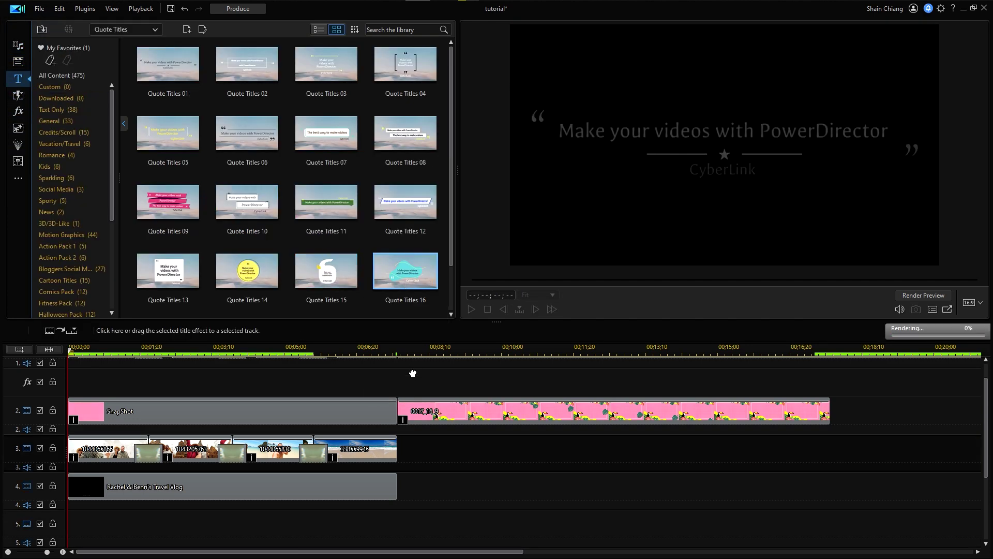
drag(412, 372, 407, 449)
double_click(408, 449)
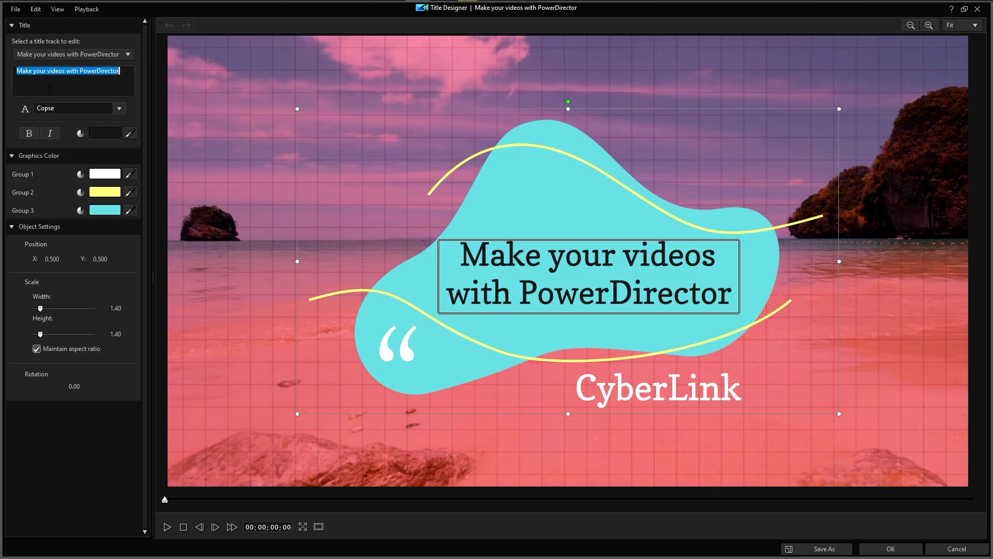
text(Let's go Trav)
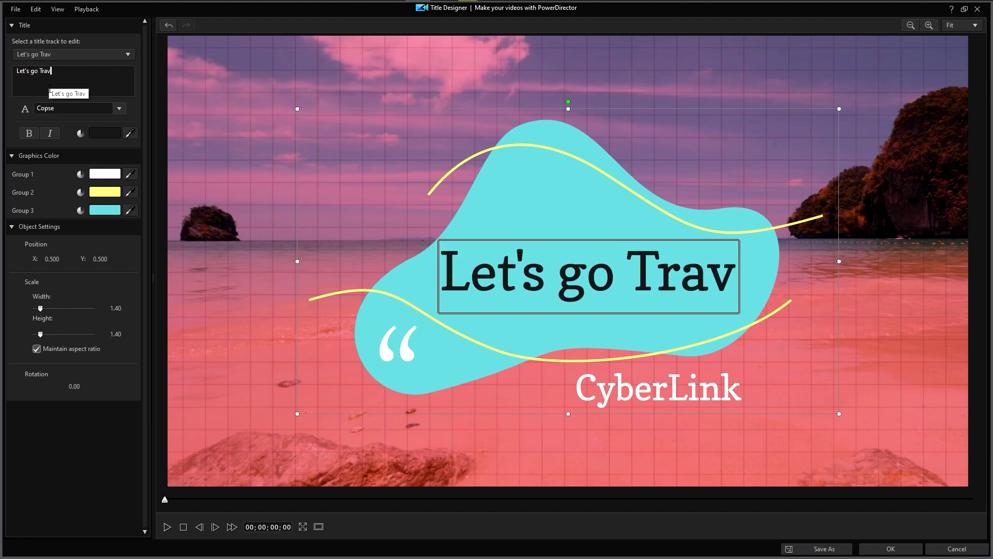
text(el)
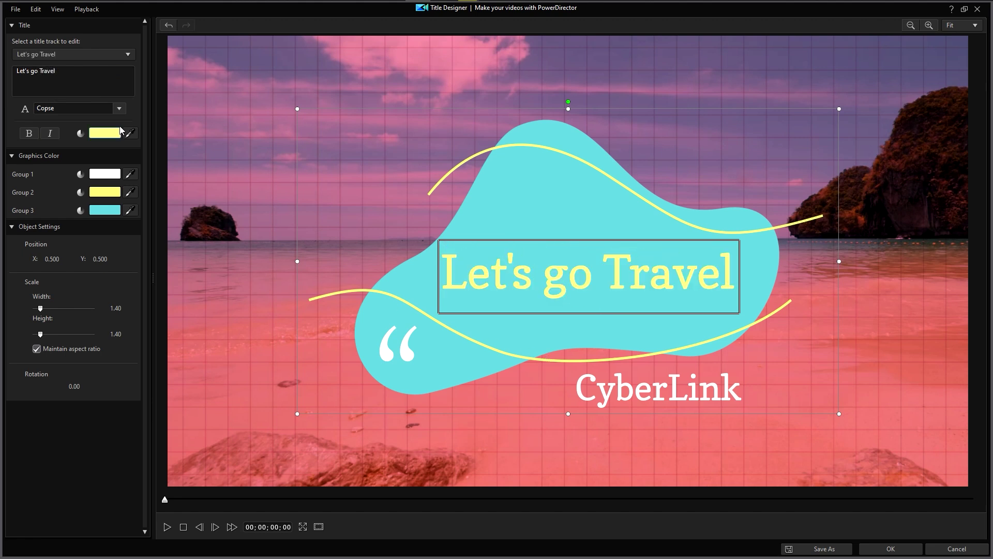